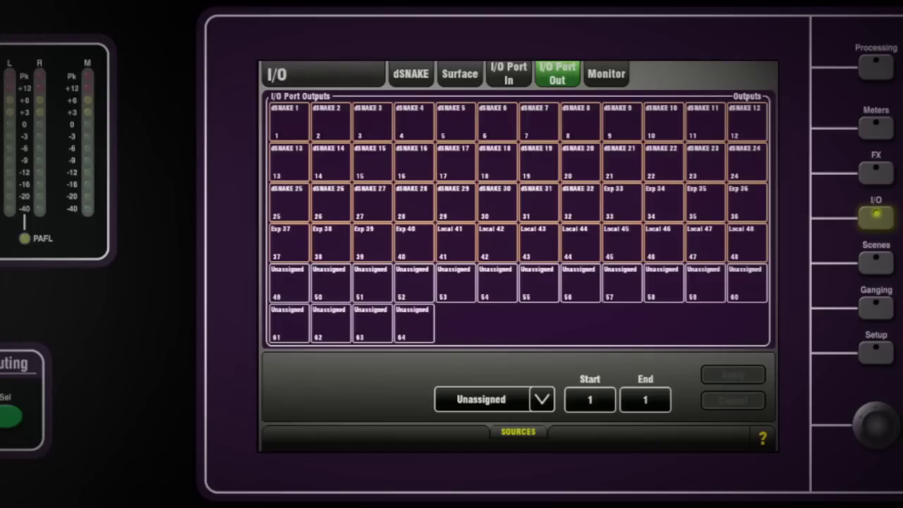
Extend the Input Sockets range on the I/O Port outputs, starting from socket 1 at output 1 and going past 29
click(290, 122)
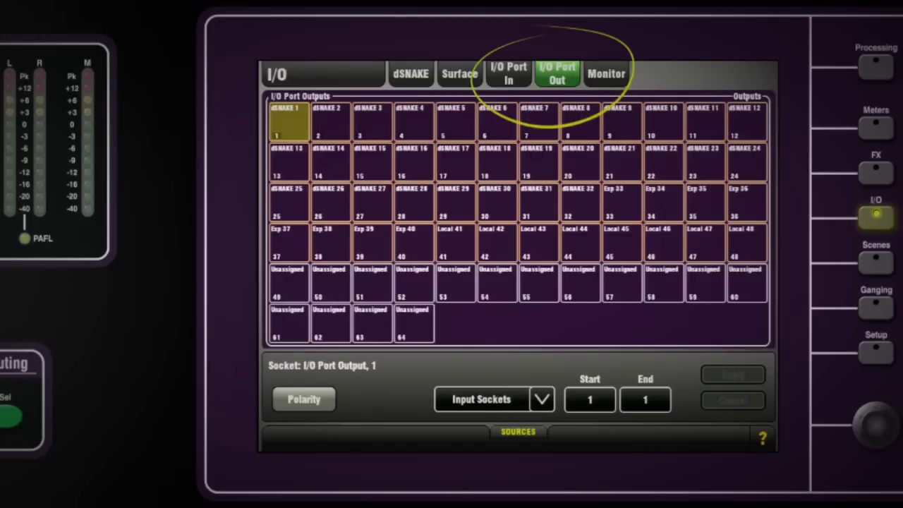
click(645, 400)
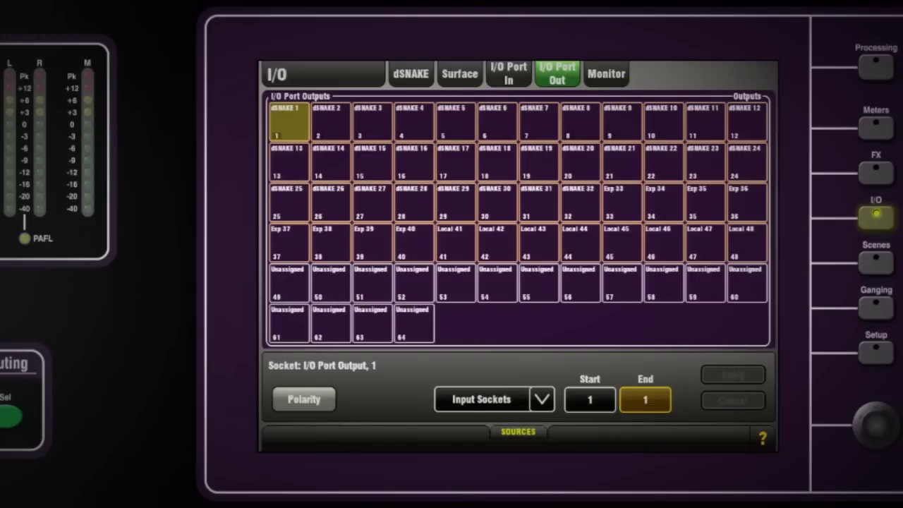
scroll(644, 400, up, 13)
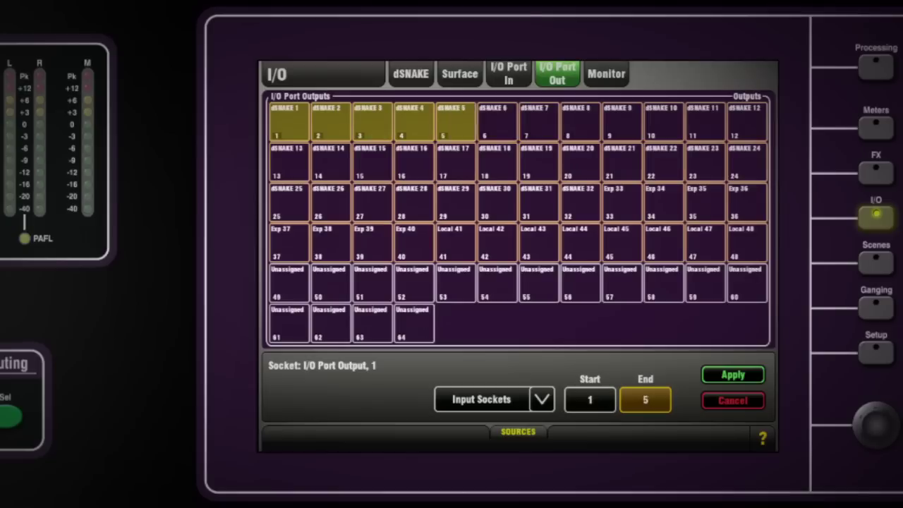
scroll(645, 399, up, 8)
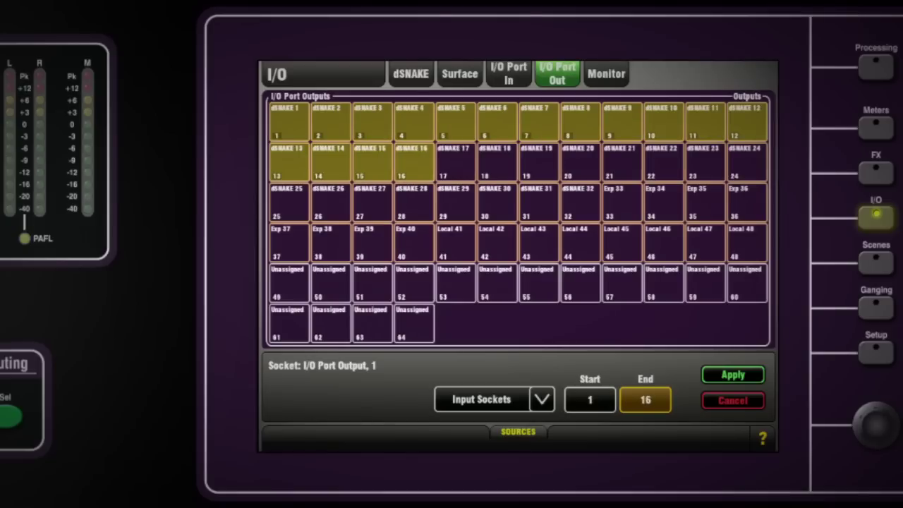
scroll(644, 399, up, 6)
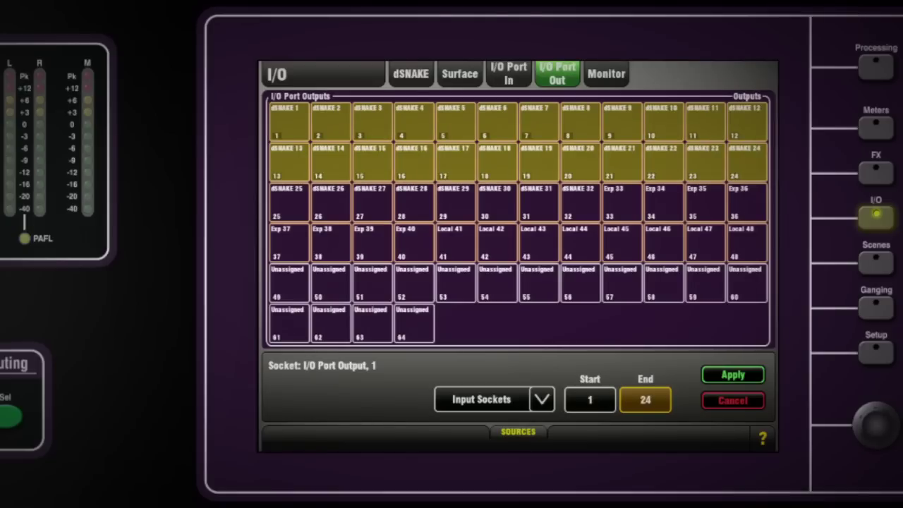
scroll(645, 399, up, 3)
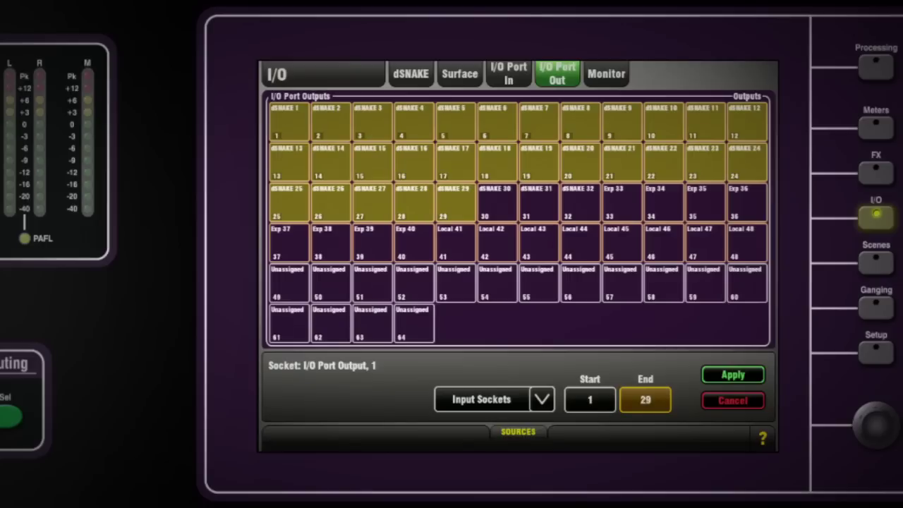
scroll(645, 399, up, 1)
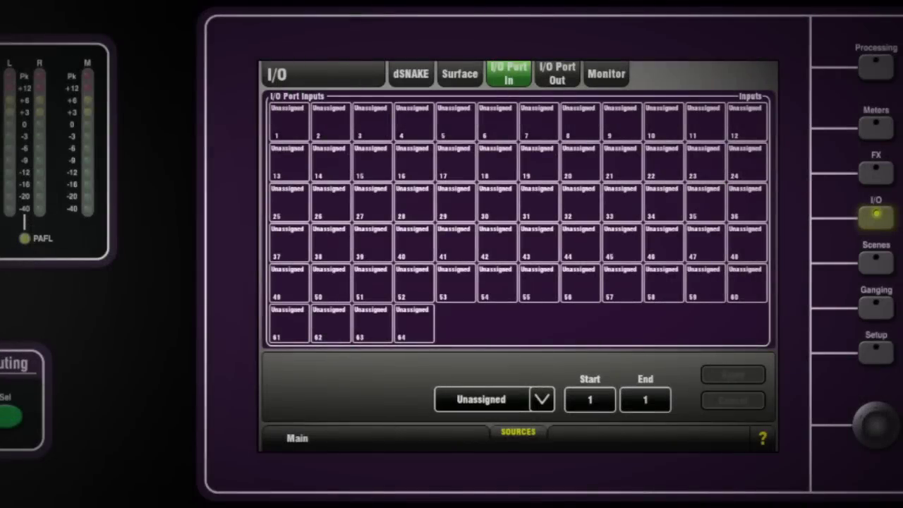
Source the I/O Port inputs to Input channels, starting from channel 1 at port input 1 and extending the range past 25
click(289, 122)
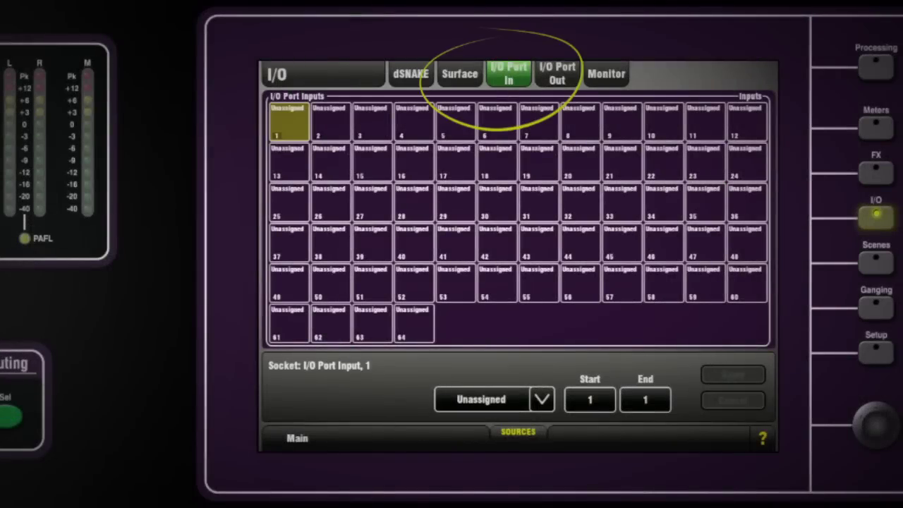
click(541, 399)
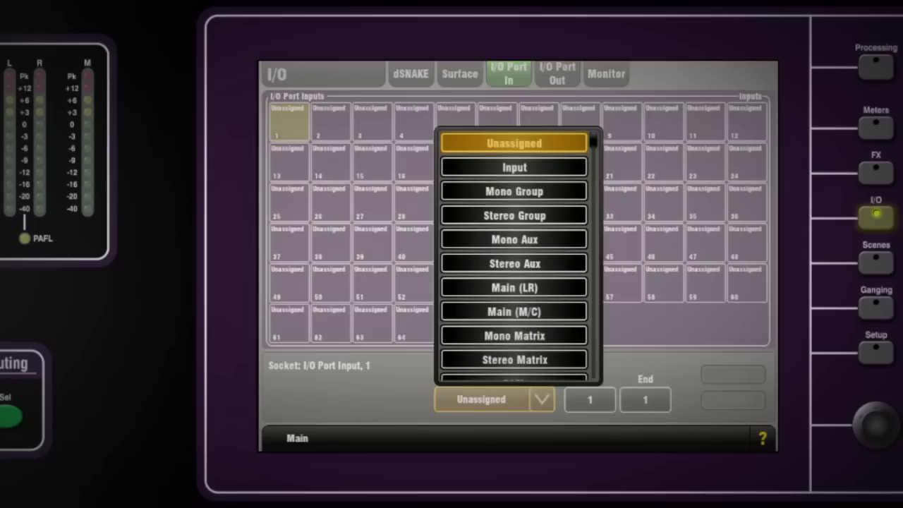
click(514, 167)
click(644, 399)
scroll(644, 399, up, 13)
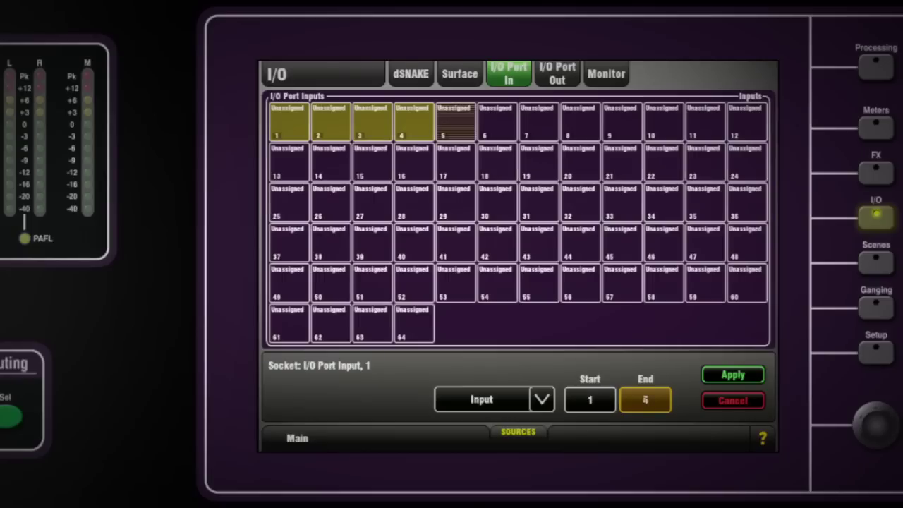
scroll(645, 399, up, 6)
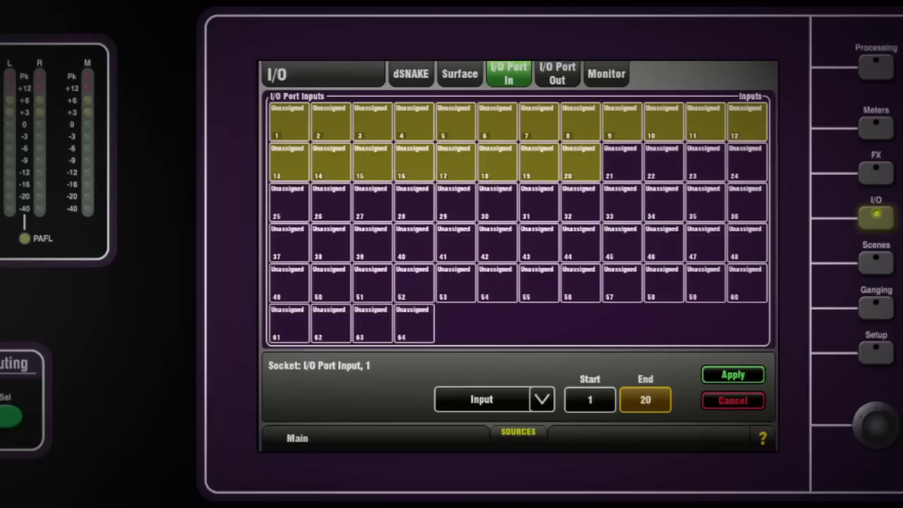
scroll(645, 399, up, 7)
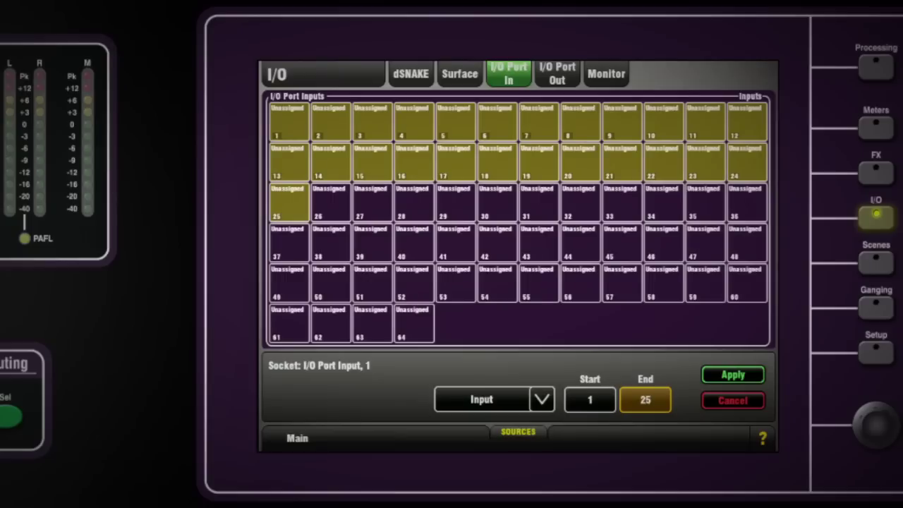
scroll(645, 399, up, 4)
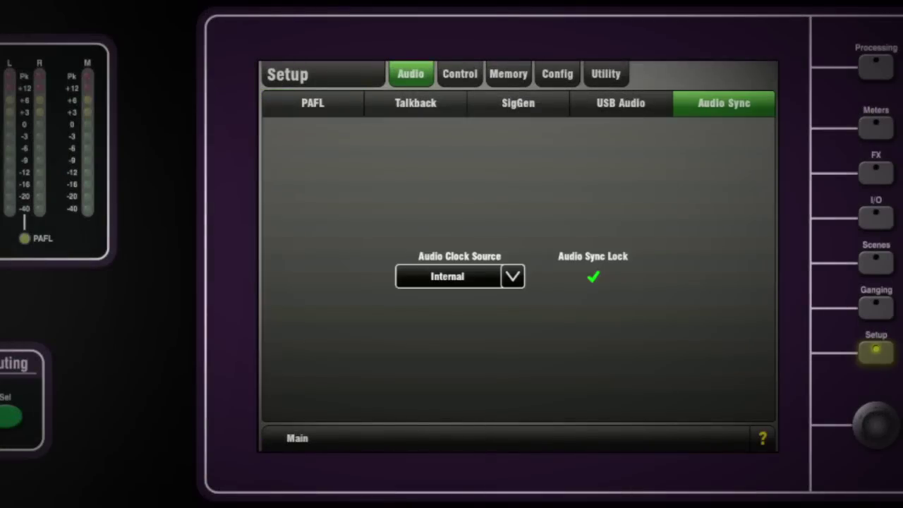
Set the audio clock source to Slave Option Card
click(513, 276)
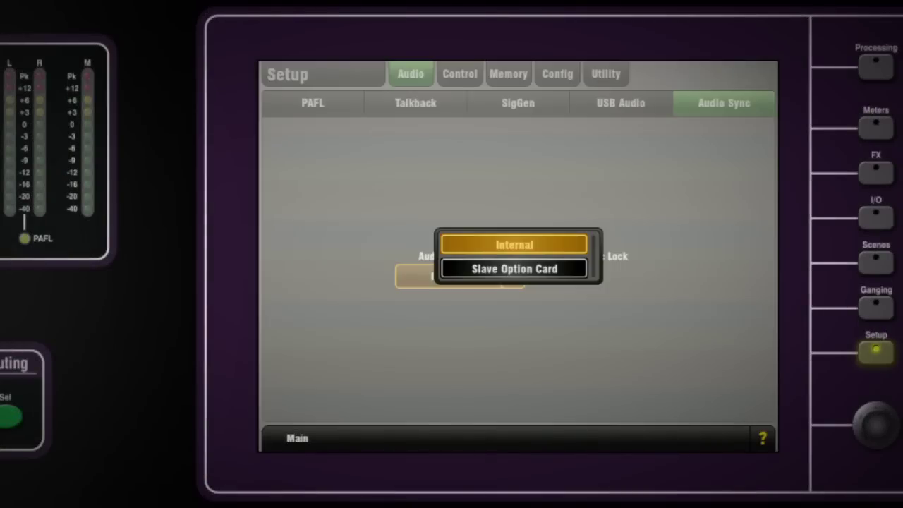
click(514, 268)
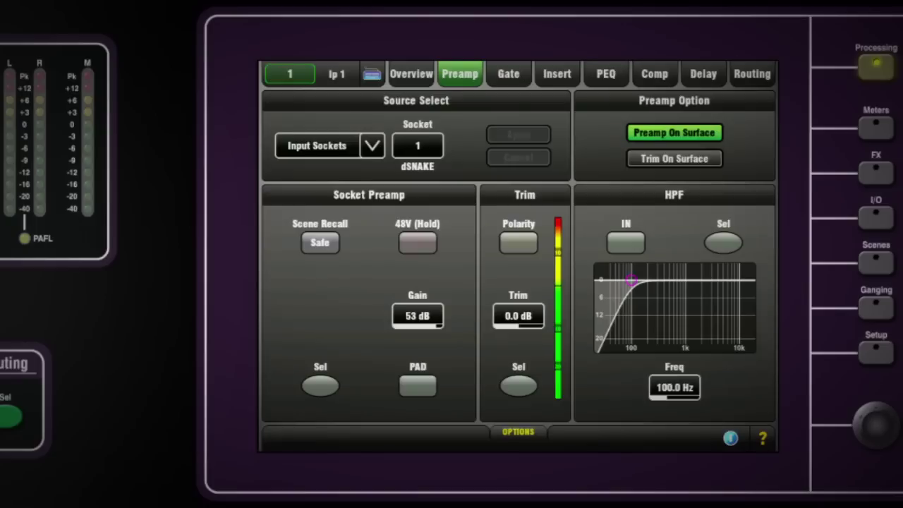
Engage the PAD on input channel 1, switch its preamp option to Trim On Surface, and allow modifying the preamp gain
click(418, 385)
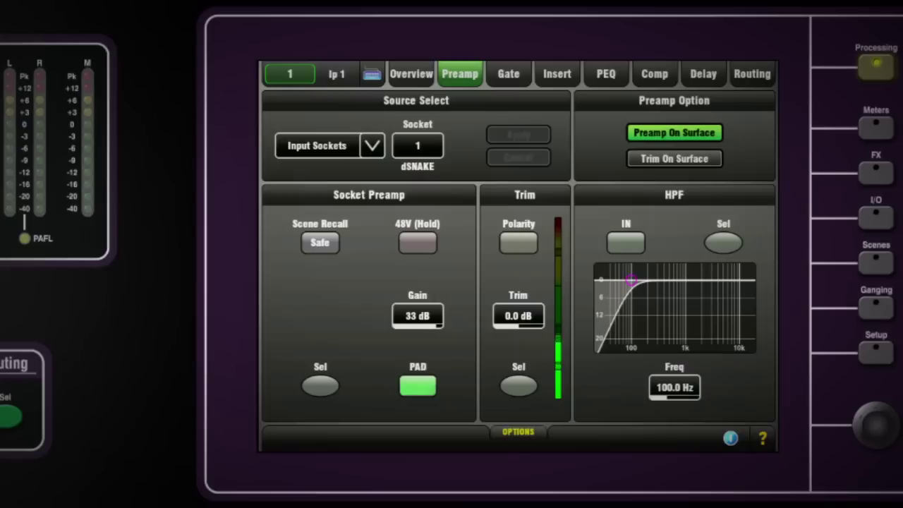
click(674, 159)
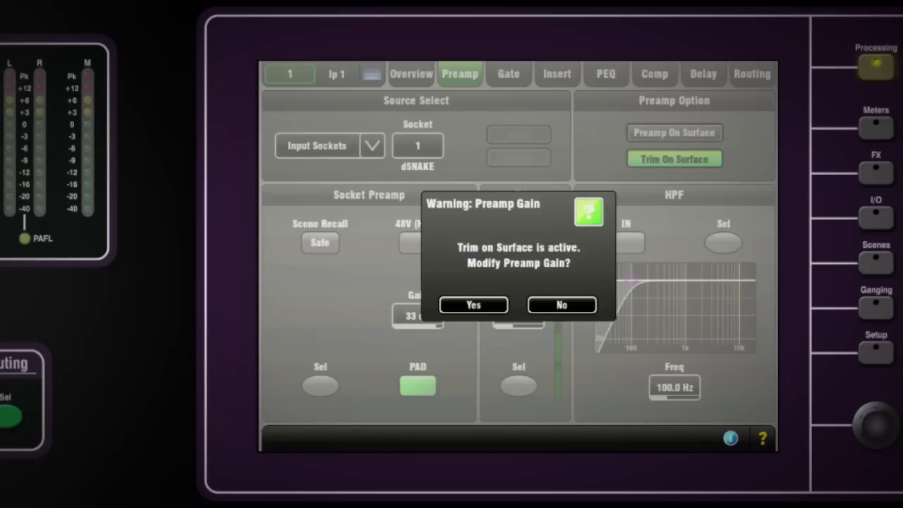
click(474, 305)
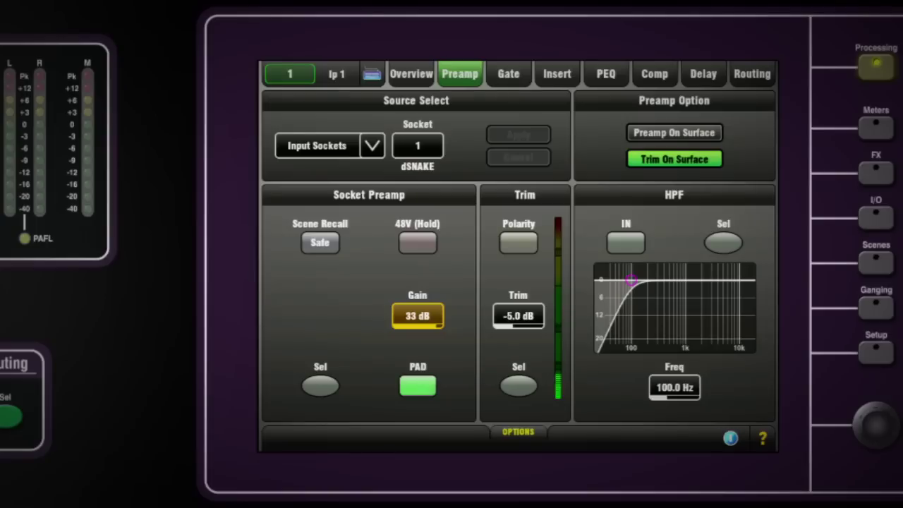
scroll(417, 315, up, 7)
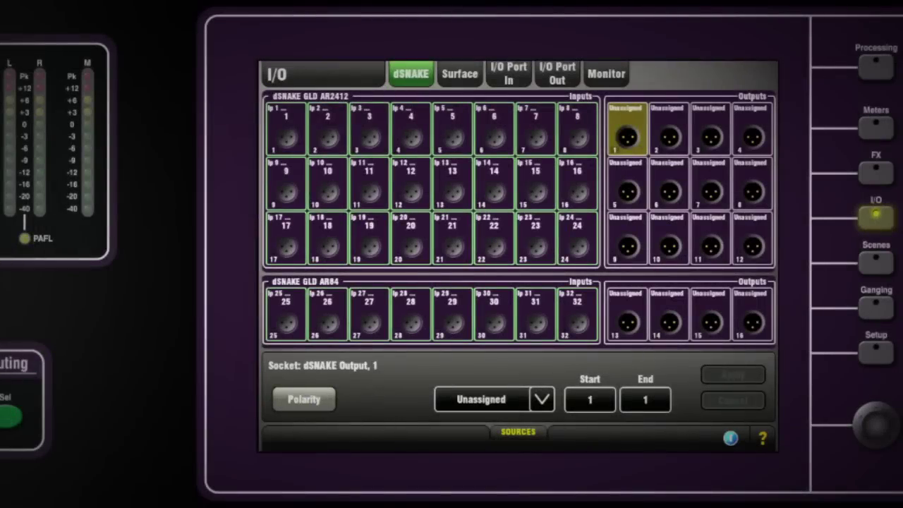
Assign Mono Aux 1 to 12 to dSNAKE outputs 1 to 12 and apply the patch
click(494, 399)
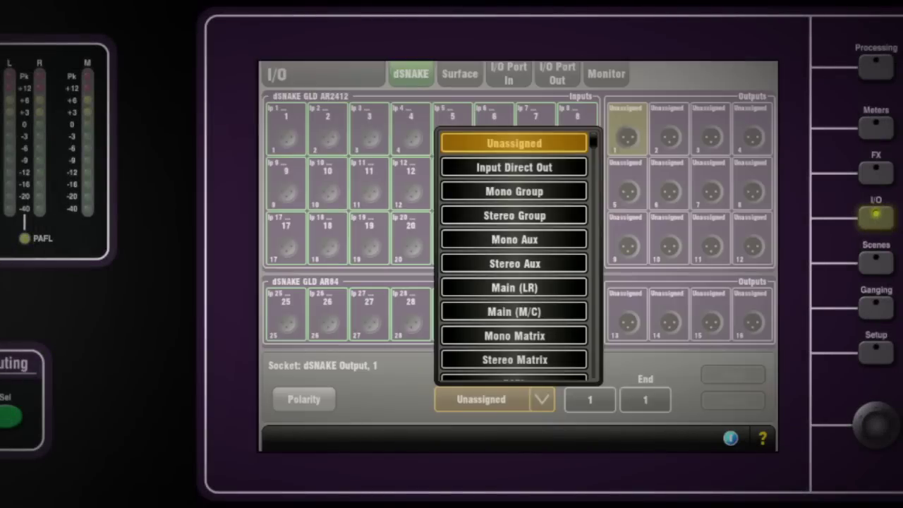
click(515, 239)
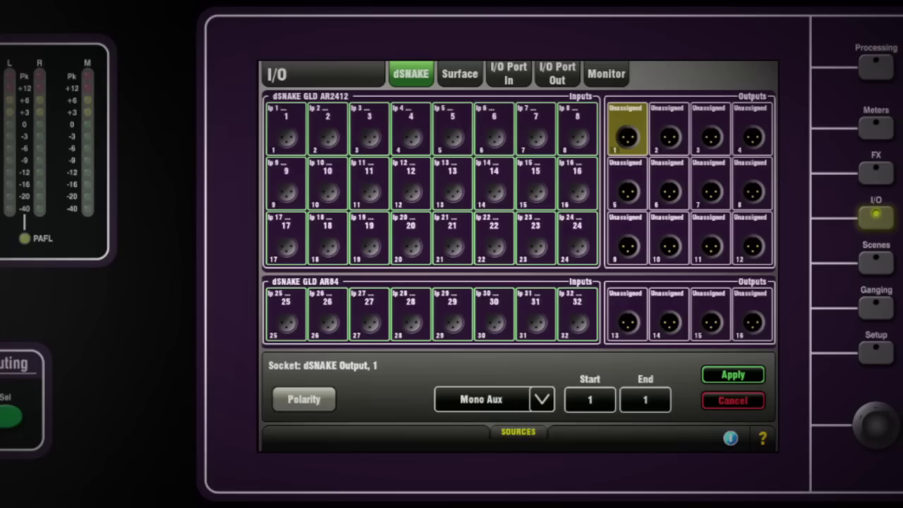
click(646, 399)
scroll(646, 400, up, 7)
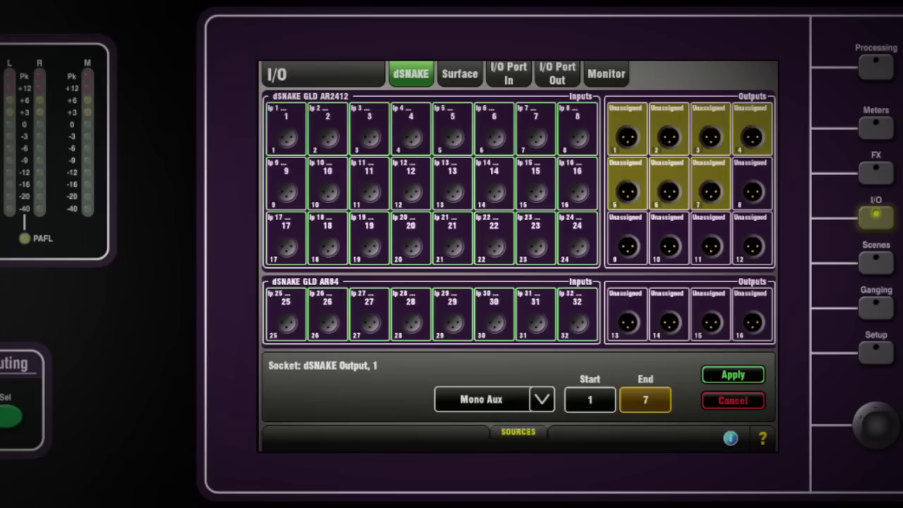
scroll(644, 399, up, 2)
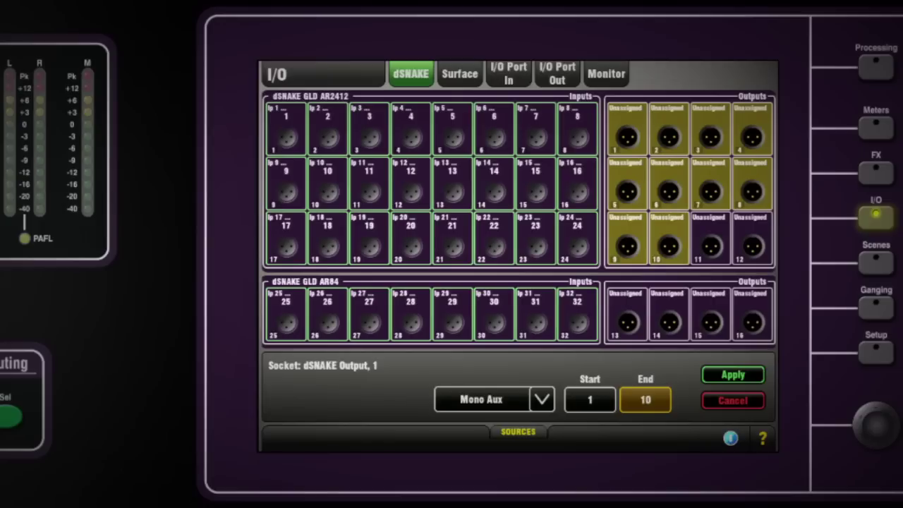
scroll(645, 399, up, 2)
click(733, 375)
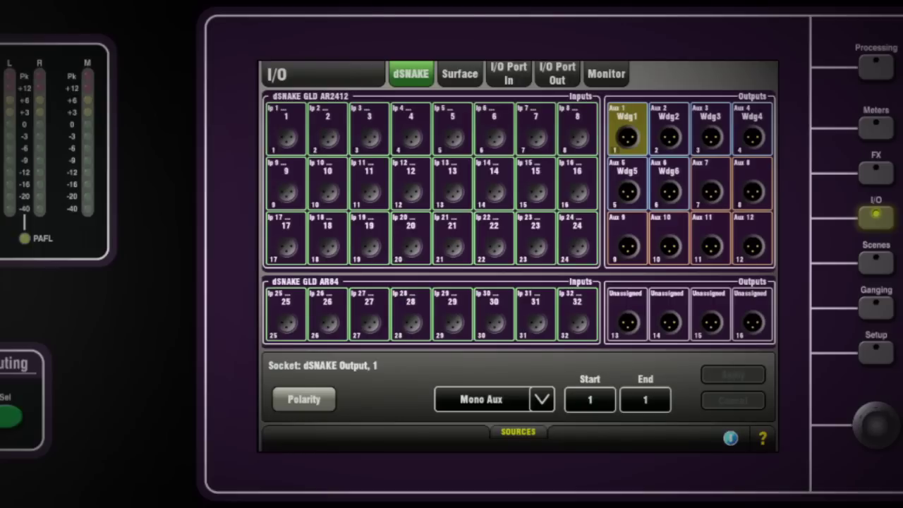
Patch Main (LR) 1 L to 1 R to I/O Port outputs 1 and 2 and apply it
click(558, 74)
click(290, 122)
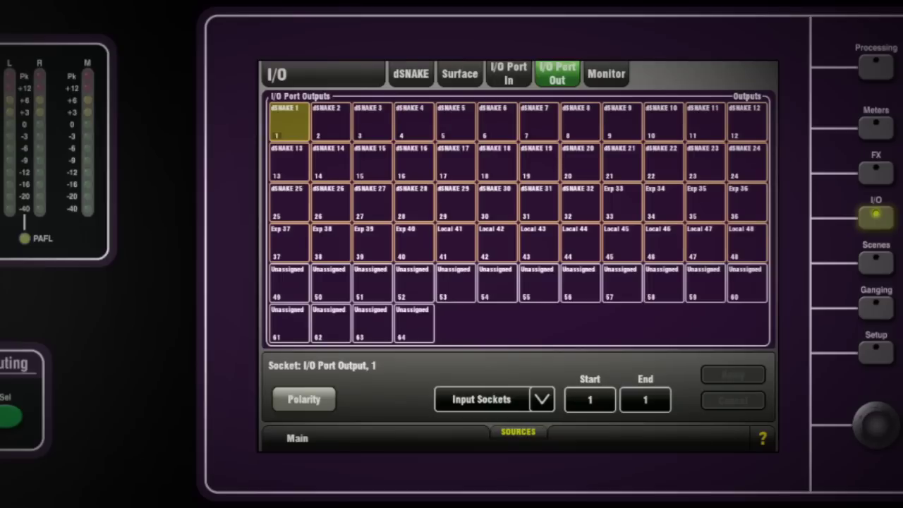
click(542, 400)
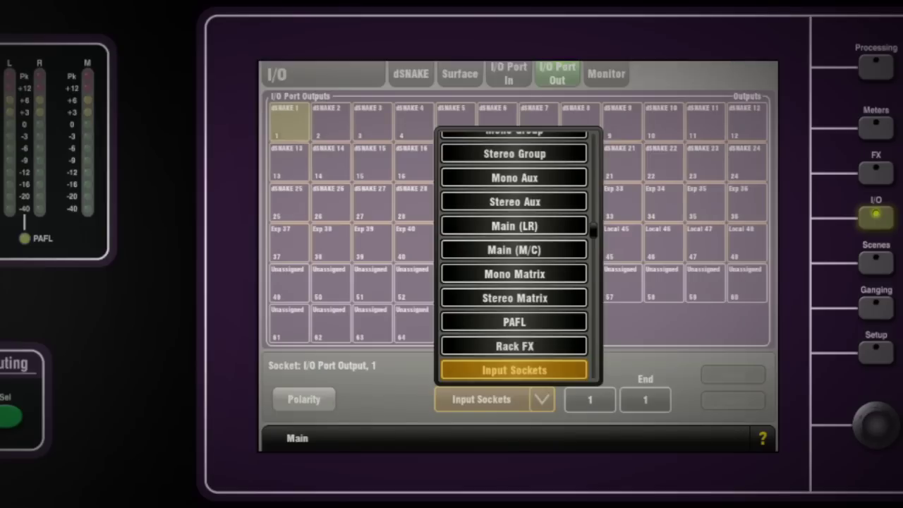
click(514, 226)
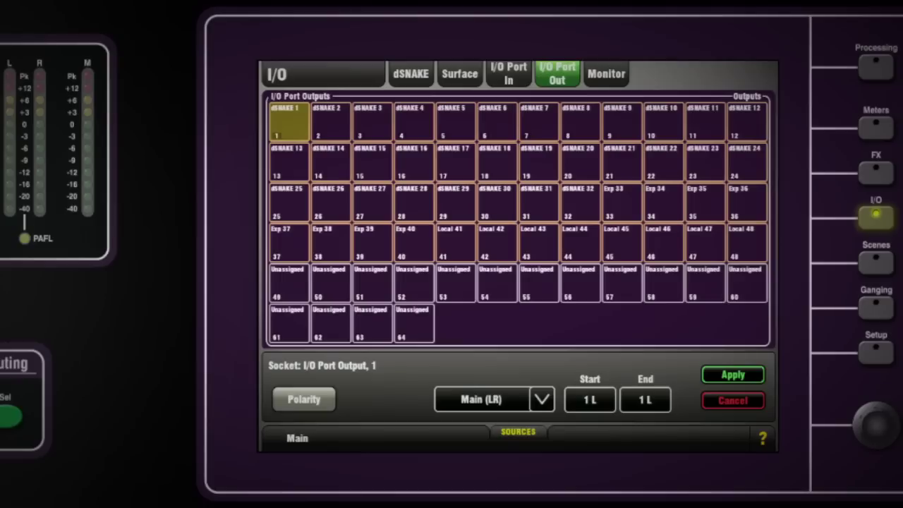
click(646, 400)
scroll(646, 400, up, 1)
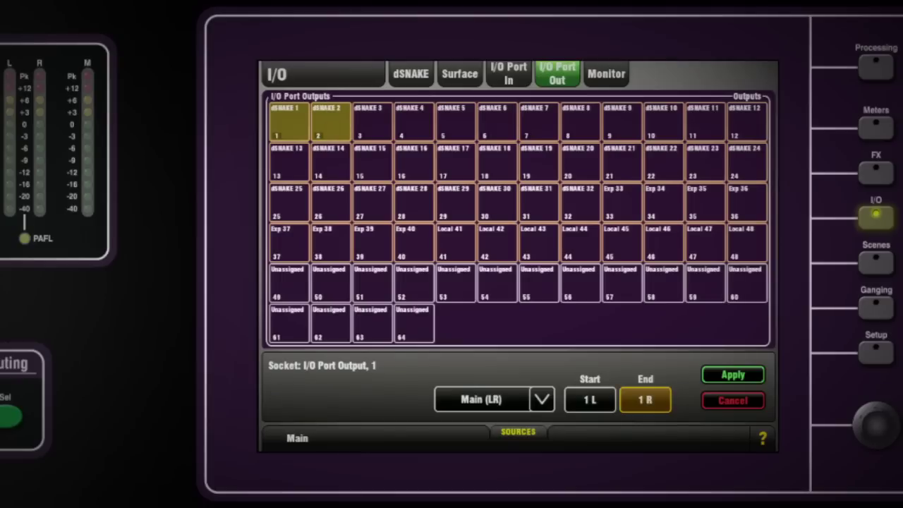
click(733, 375)
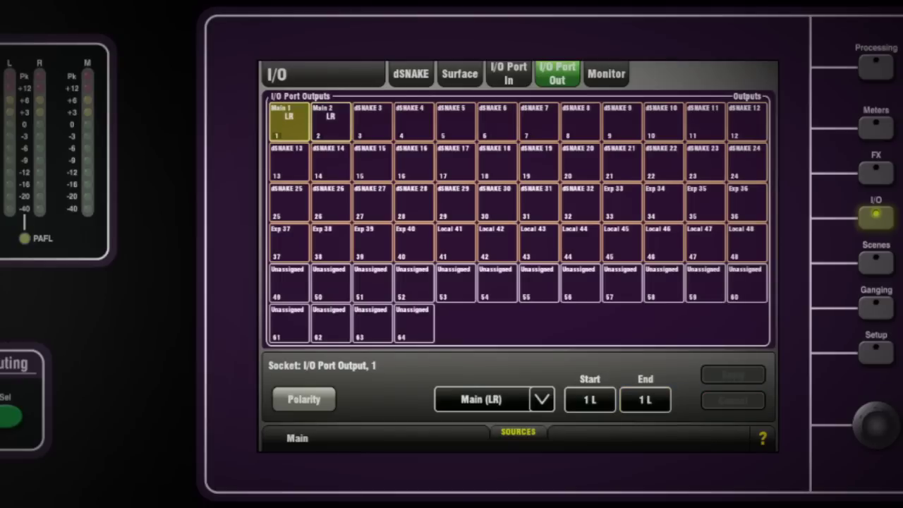
Patch I/O Port In 1 to 4 to dSNAKE outputs 9 to 12 and apply the assignment
click(411, 73)
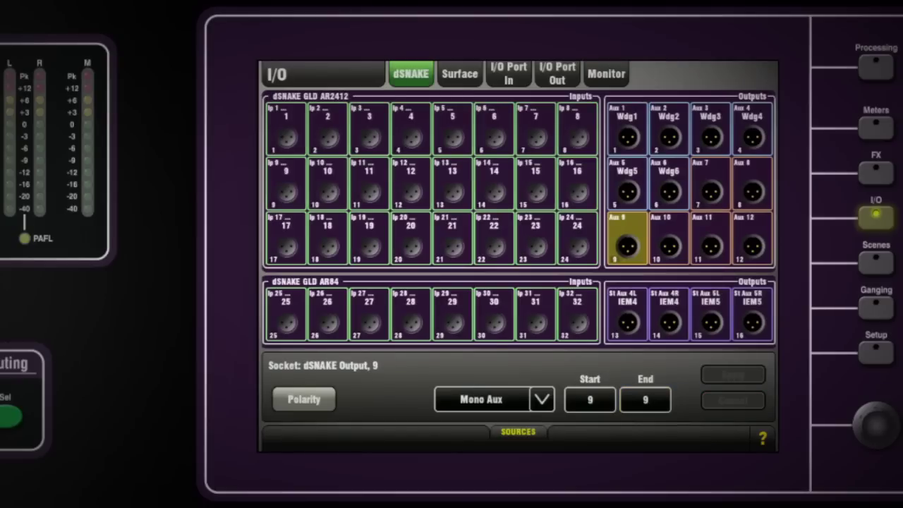
click(493, 399)
scroll(515, 256, down, 5)
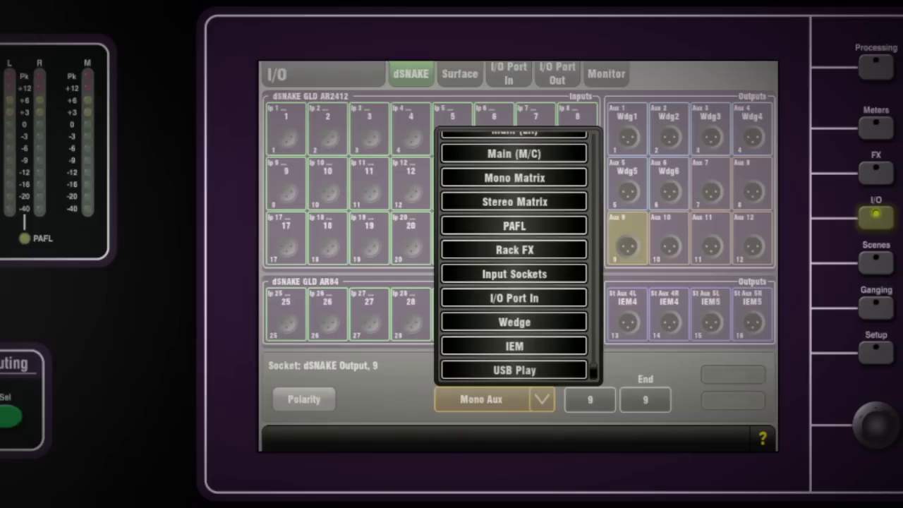
click(515, 298)
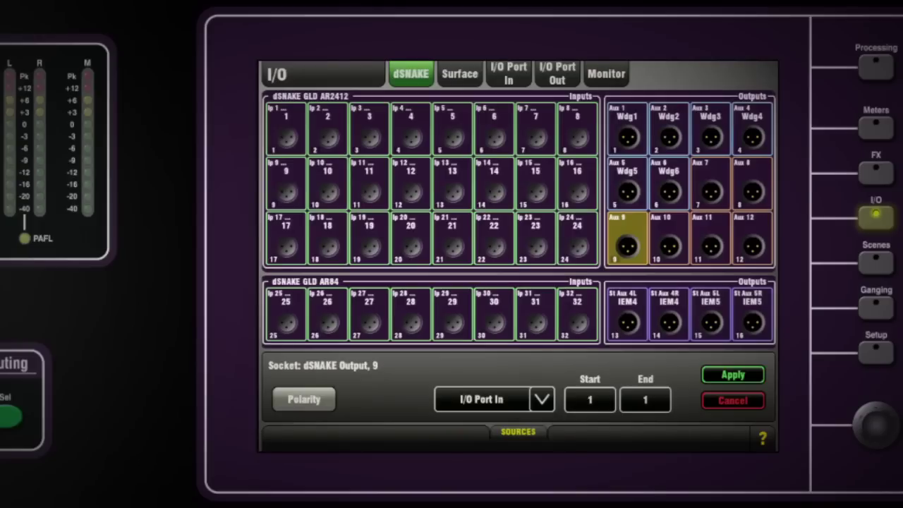
click(645, 400)
scroll(646, 400, up, 3)
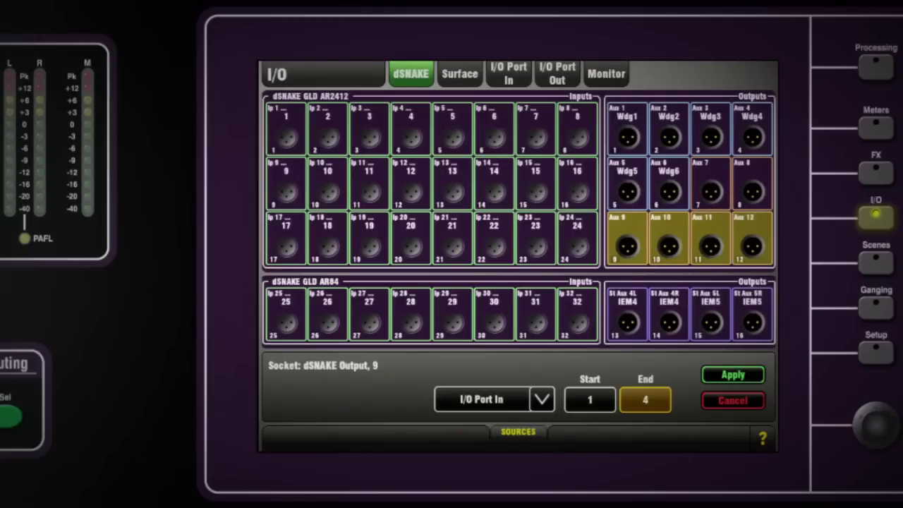
click(732, 375)
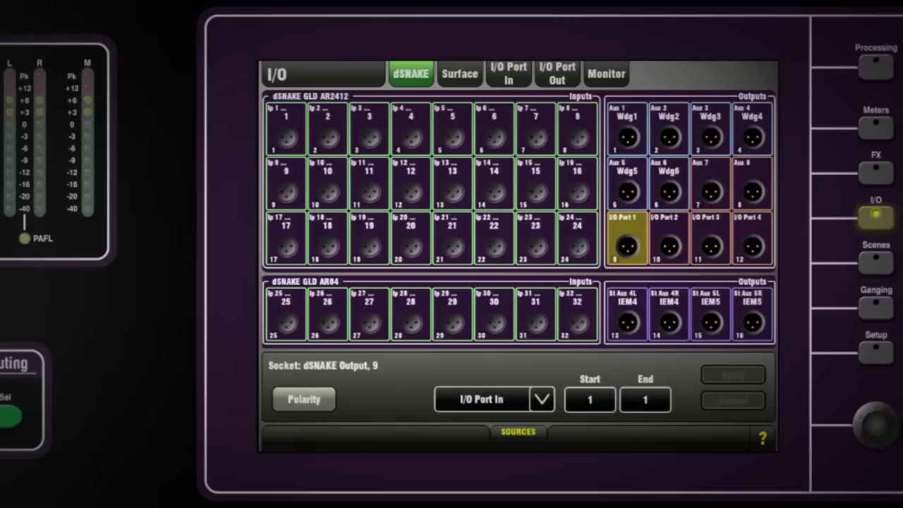